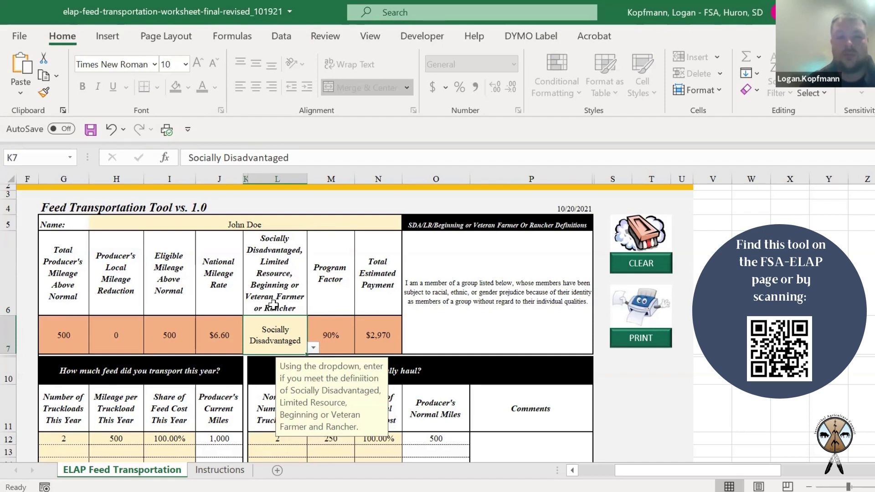
Switch the farmer or rancher category in row 7 to None and back to Socially Disadvantaged to compare the payments
left_click(313, 348)
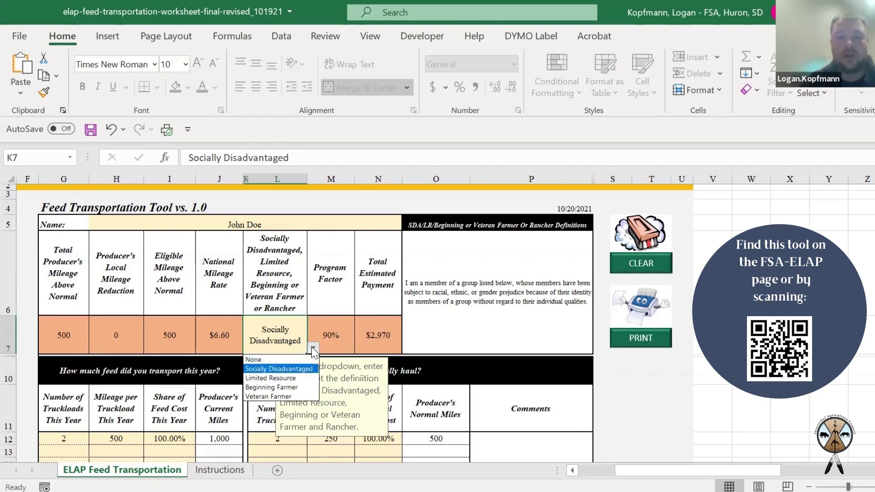
left_click(287, 360)
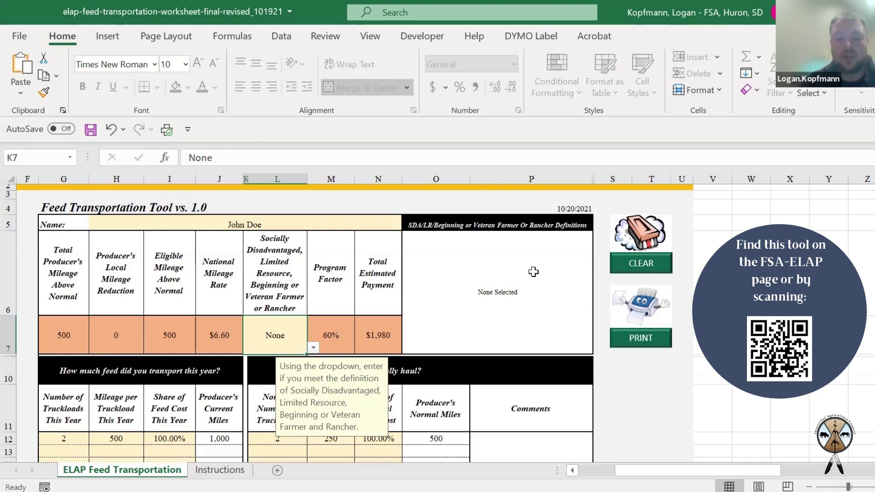
left_click(313, 348)
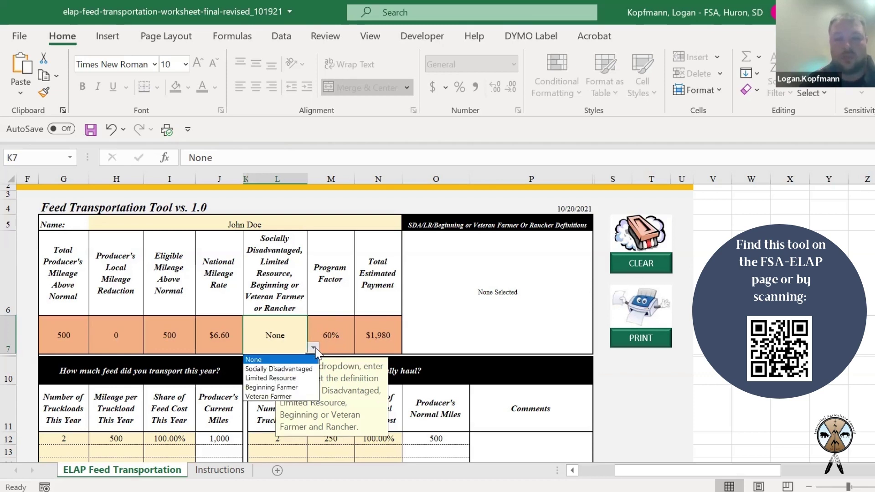
left_click(297, 370)
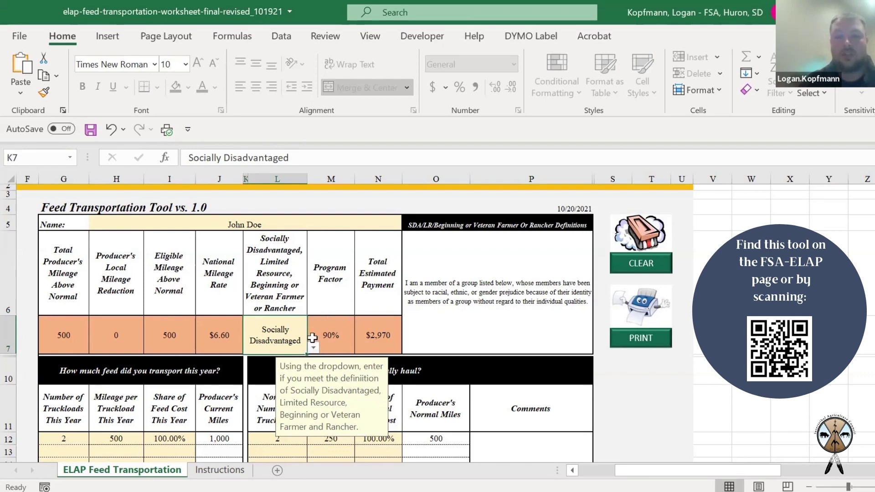
scroll(263, 348, "down", 3)
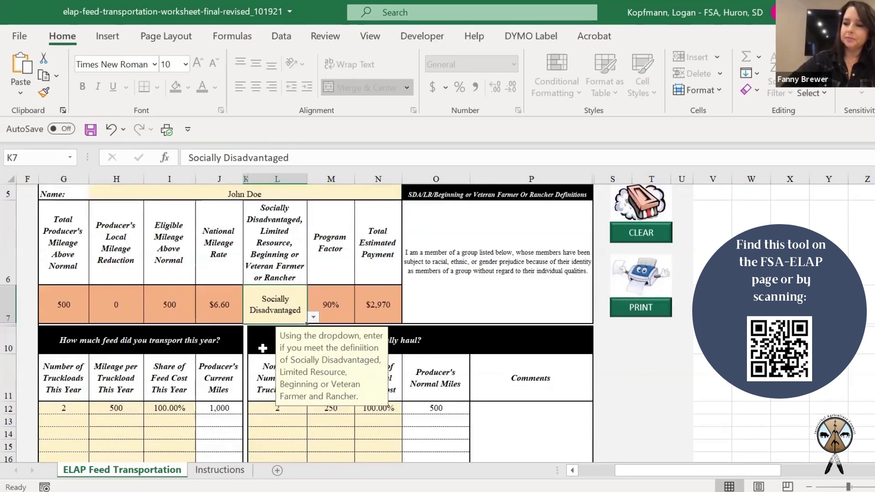
scroll(167, 349, "up", 3)
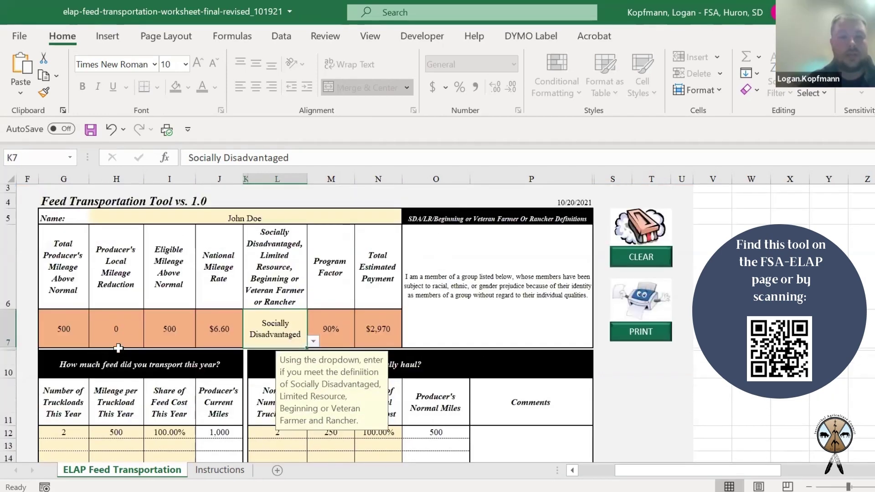
Clear this year's truckloads, mileage per truckload and feed cost share in row 12
left_click(72, 434)
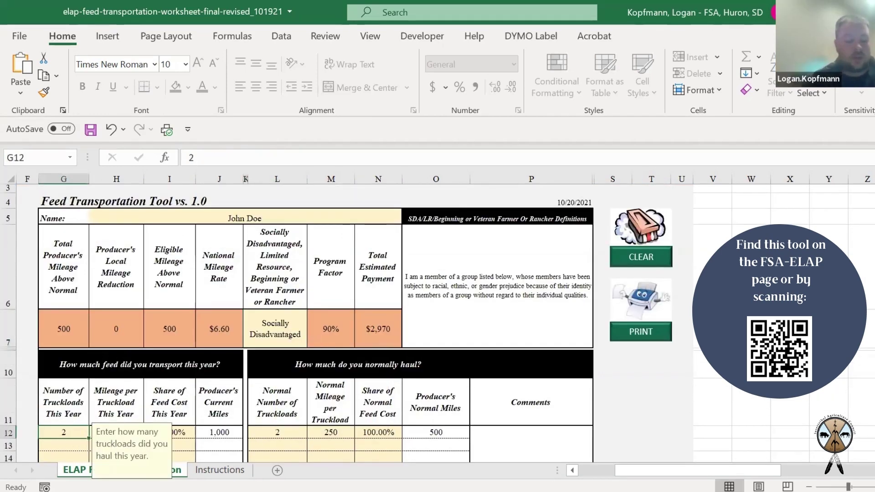
key("Tab")
key("Delete")
key("Tab")
key("Delete")
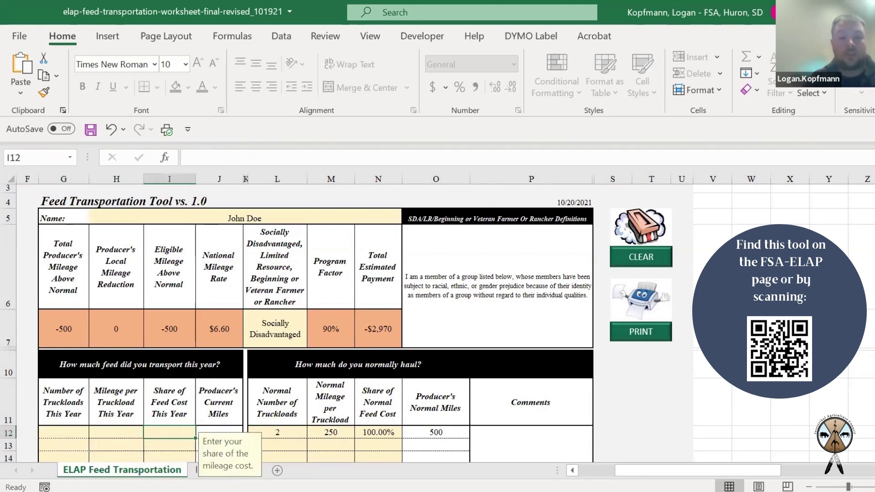
Clear the normal truckloads, normal mileage per truckload and normal feed cost share in row 12
key("Tab")
key("Tab")
key("shift+Tab")
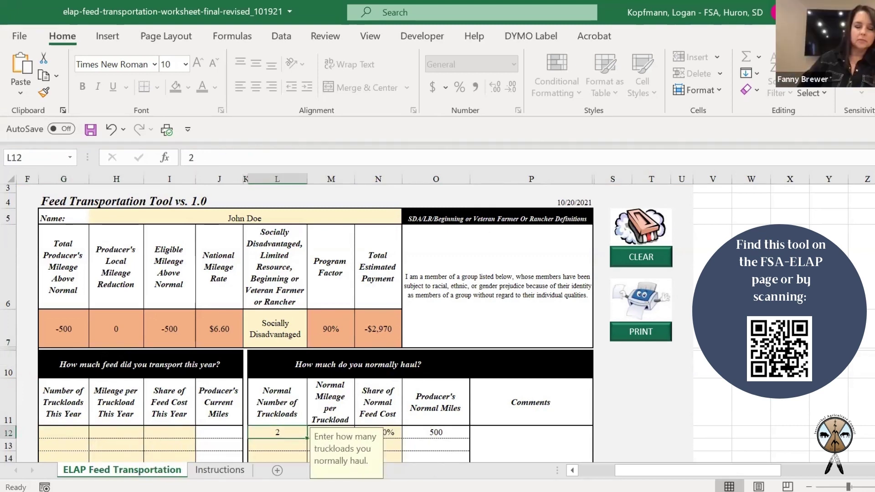
key("Delete")
key("Tab")
key("Delete")
key("Tab")
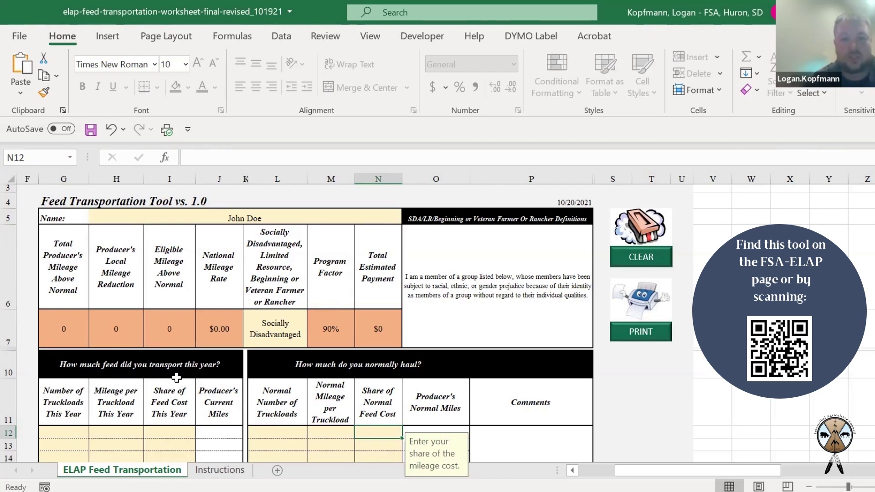
Enter this year's feed transport in row 12 as 3 truckloads, 200 miles per truckload and a 100% cost share
left_click(79, 431)
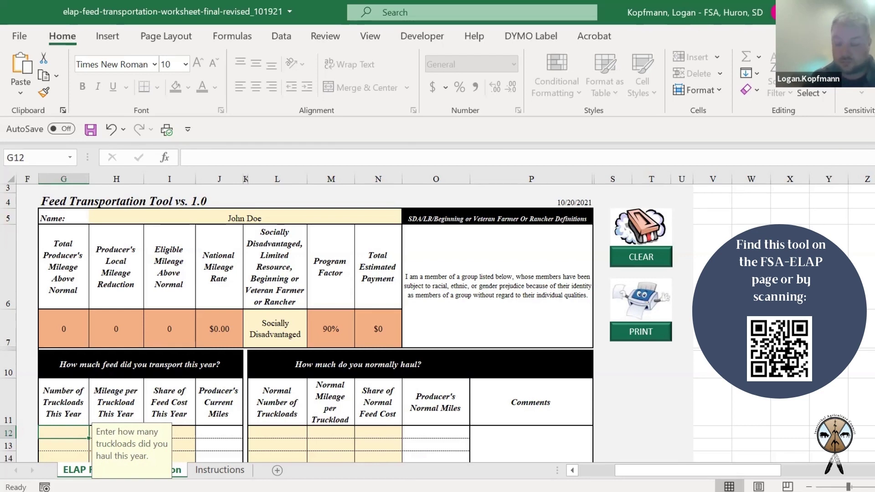
type("3")
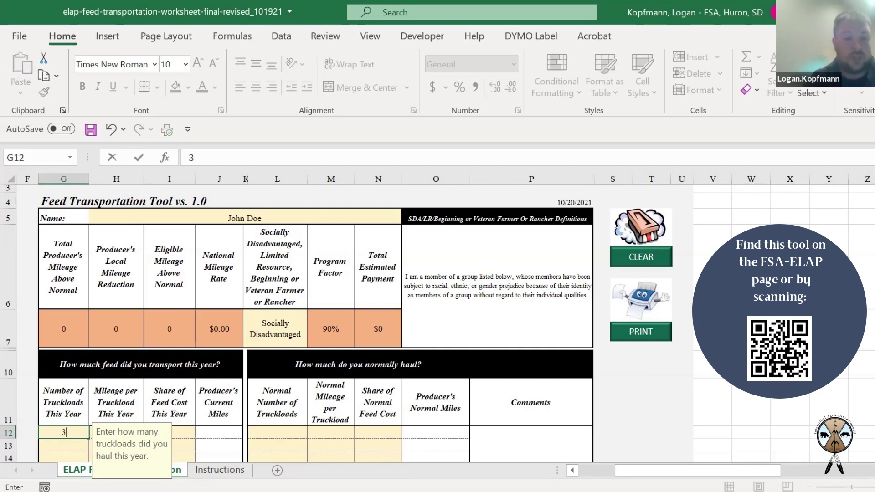
left_click(117, 432)
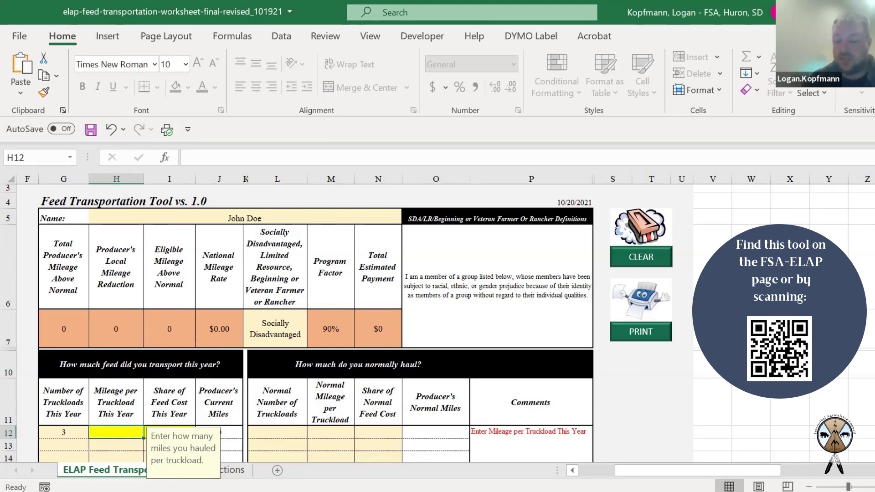
type("200")
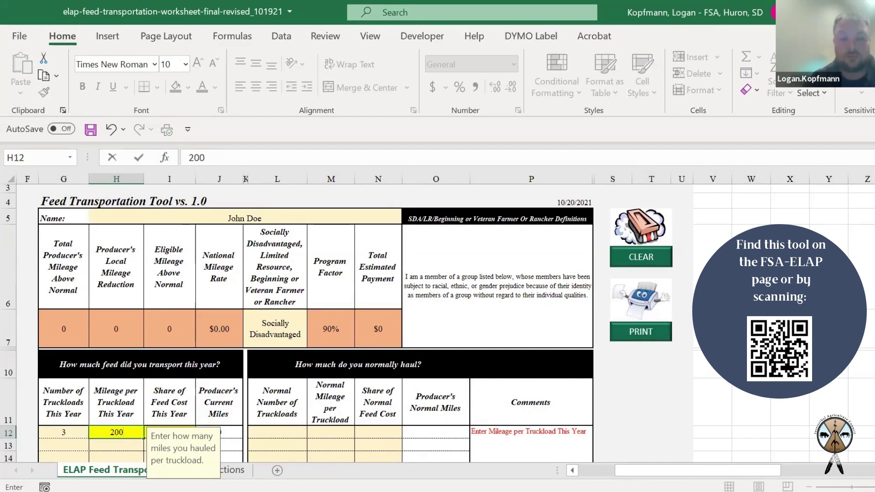
key("Tab")
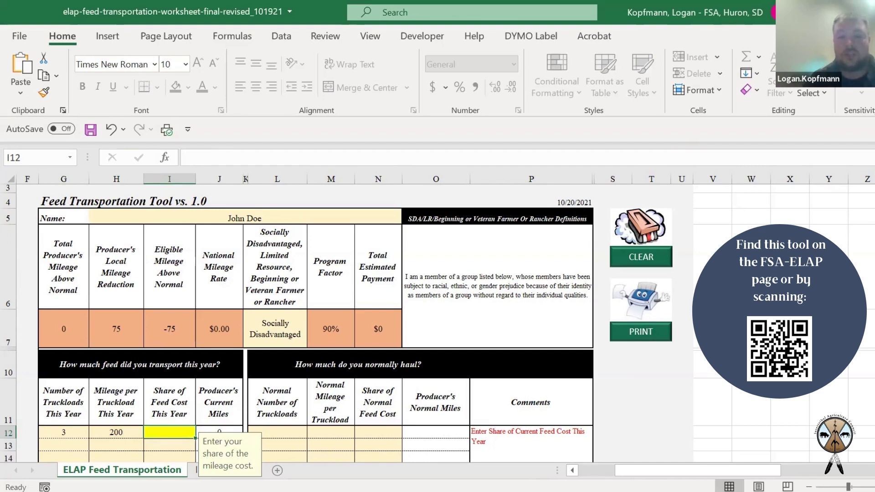
type("10")
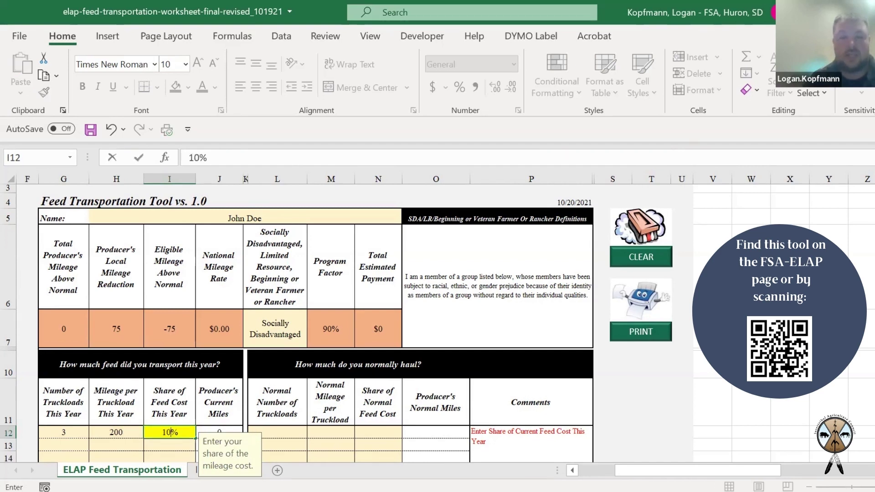
type("0")
key("Tab")
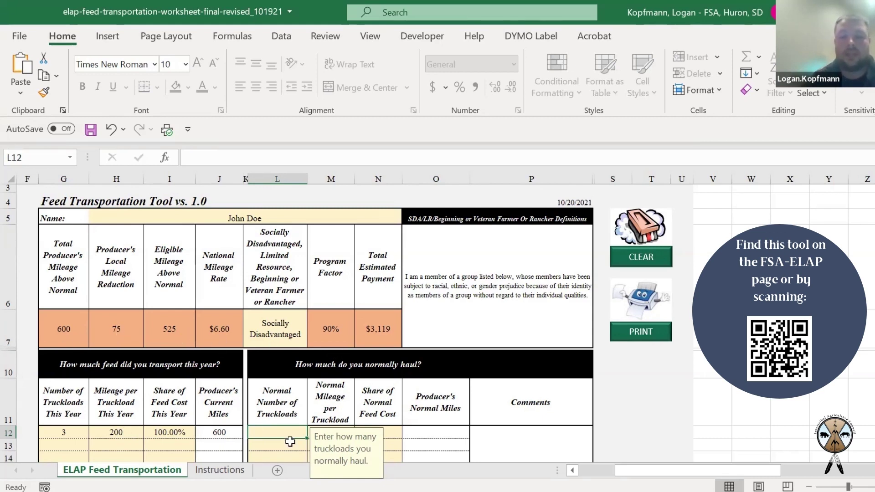
Enter the normal haul in row 12 as 3 truckloads, 80 miles per truckload and a 100% feed cost share
scroll(523, 369, "down", 1)
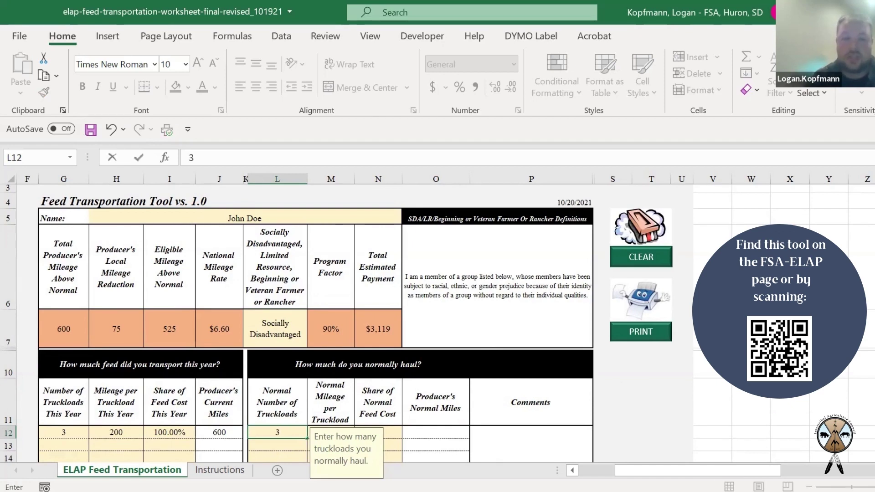
type("3")
key("Tab")
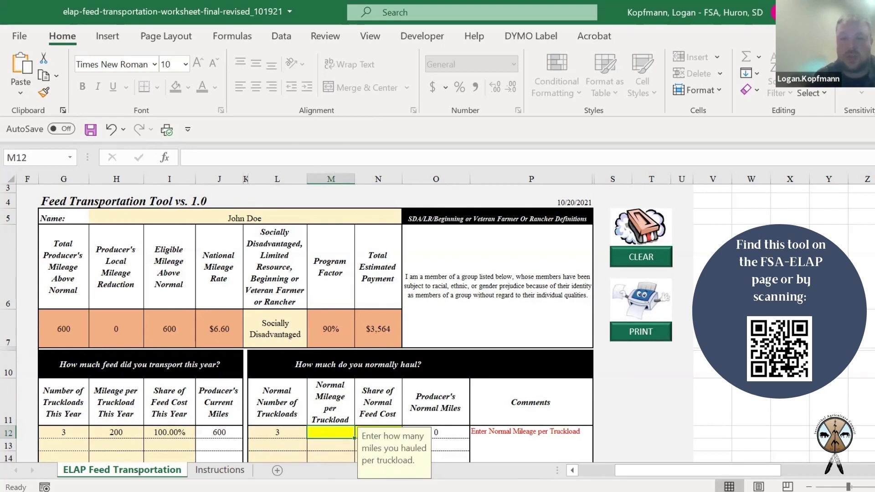
type("80")
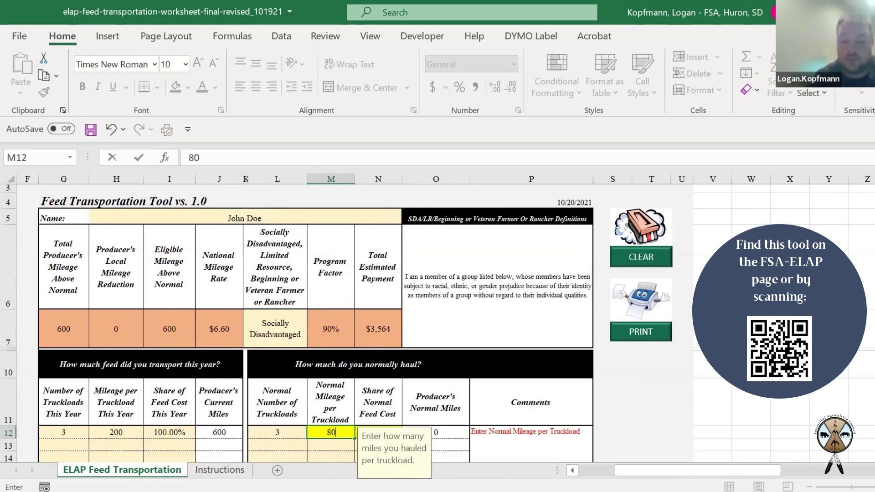
key("Tab")
type("100")
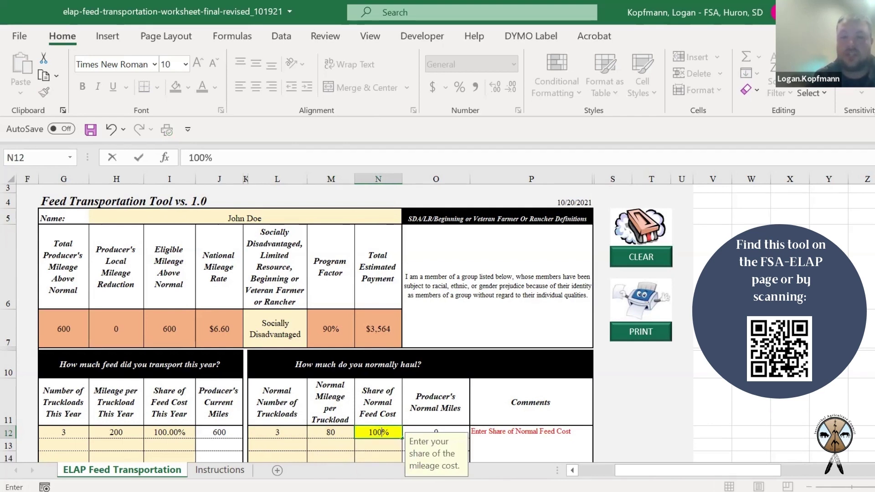
key("Return")
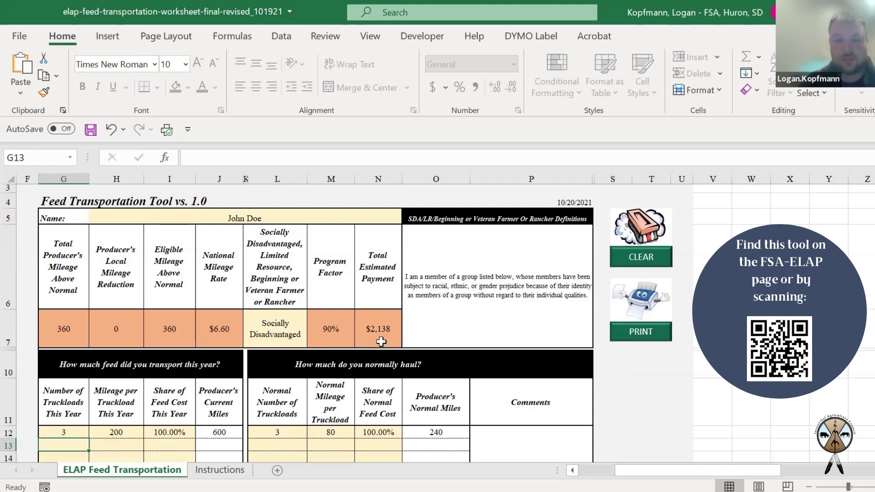
Set the socially disadvantaged, limited resource, beginning or veteran farmer category to None
left_click(285, 340)
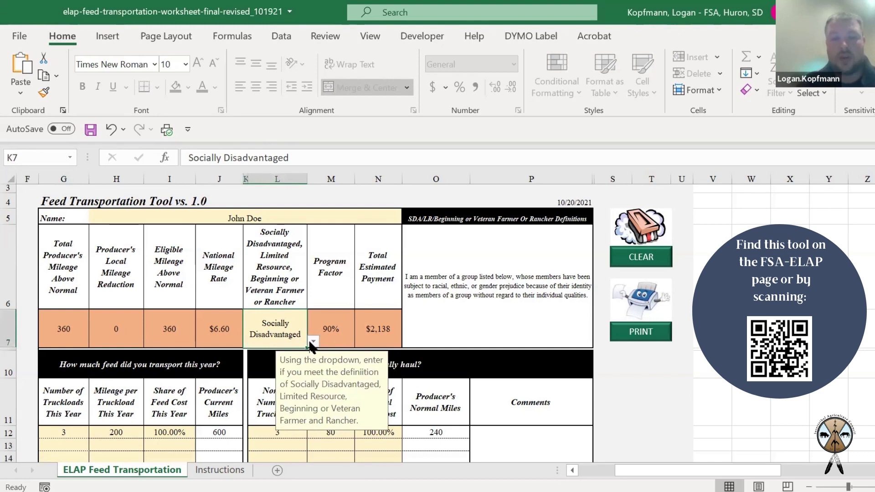
left_click(312, 343)
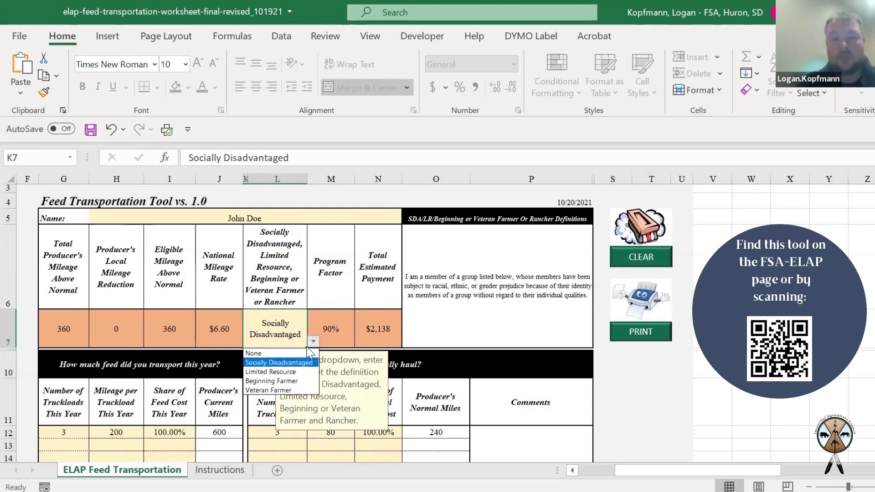
left_click(284, 354)
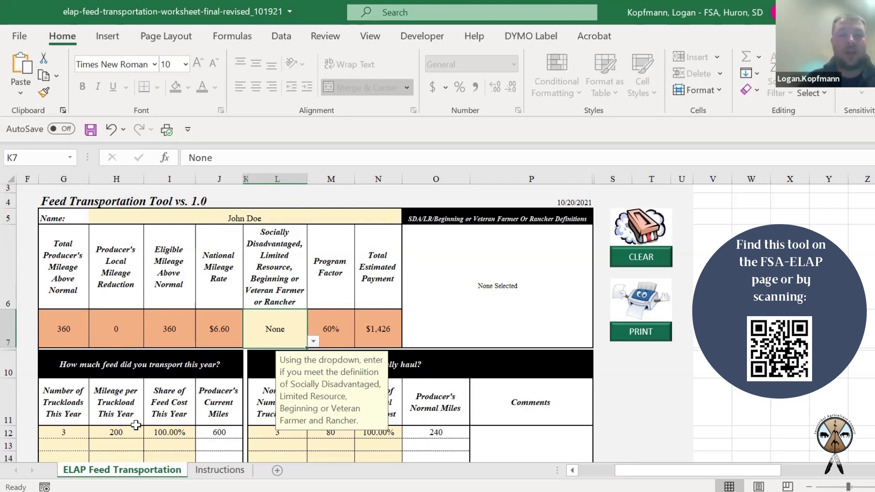
left_click(82, 435)
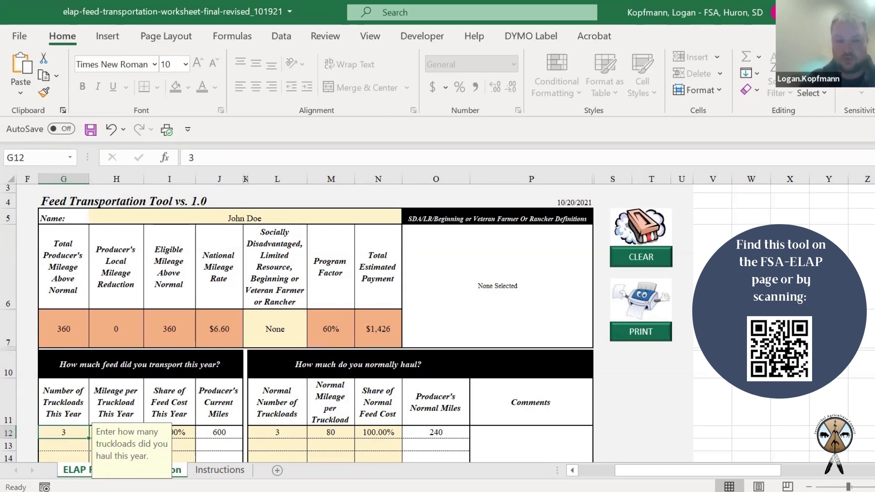
type("1")
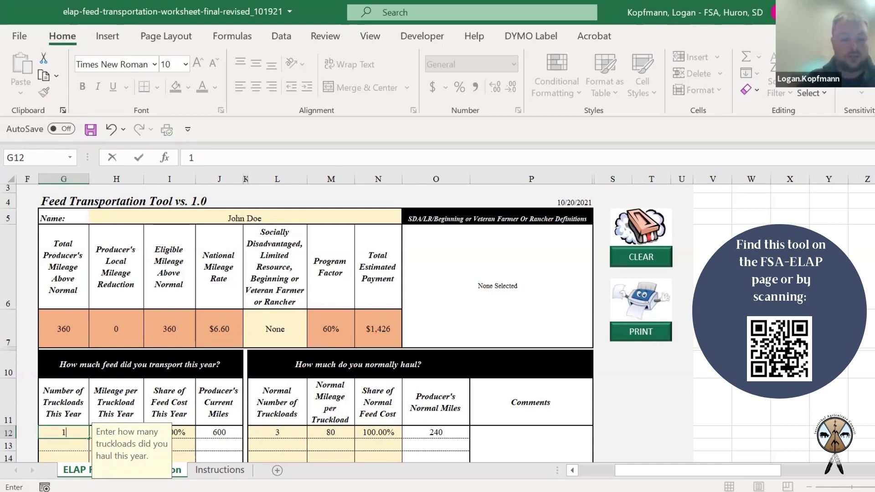
key("Tab")
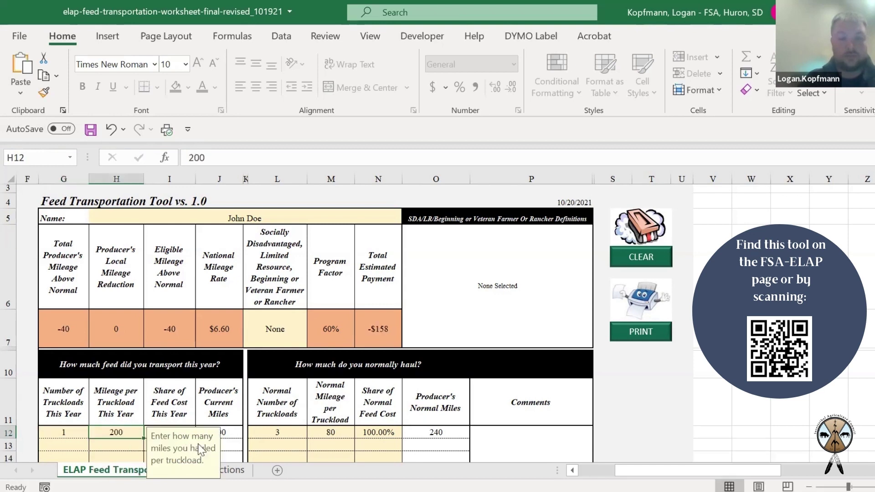
left_click(275, 433)
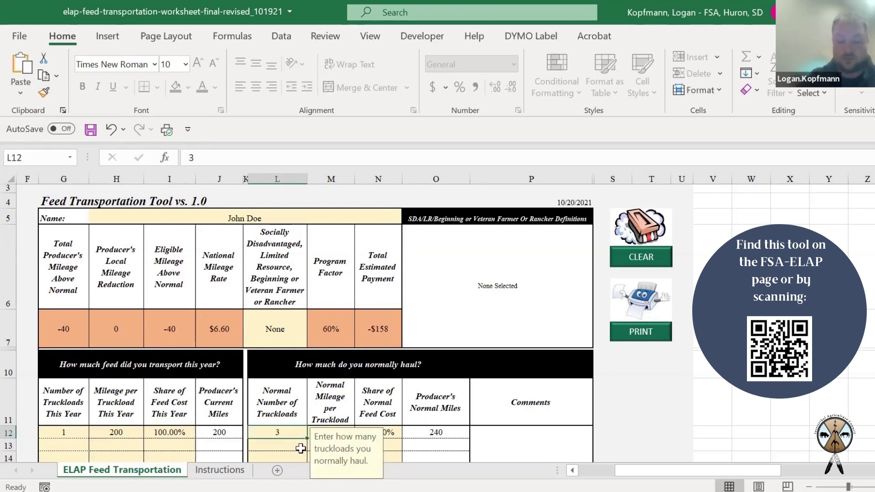
left_click(75, 432)
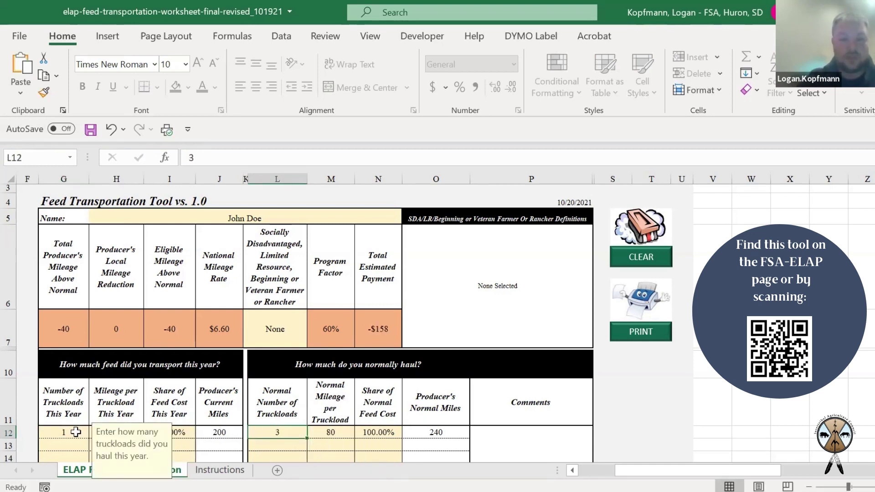
type("3")
key("Tab")
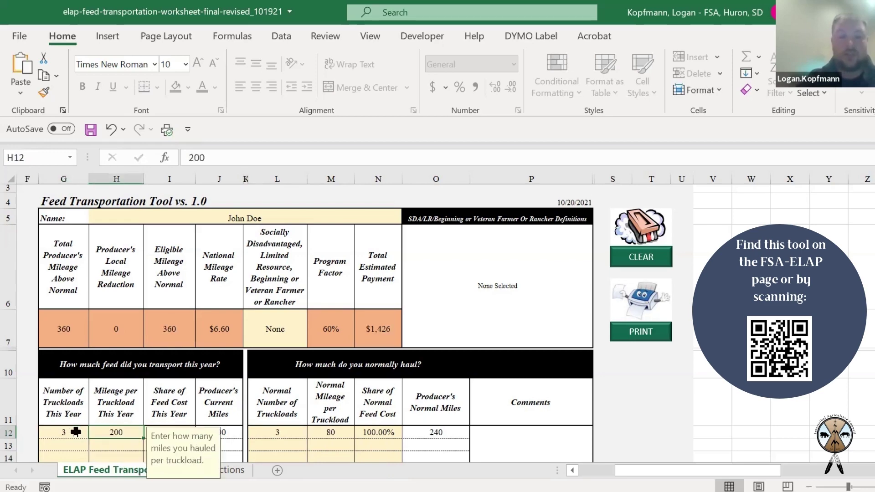
Set the normal number of truckloads in row 12 to 1 and check the comments for mileage reductions
left_click(275, 430)
type("1")
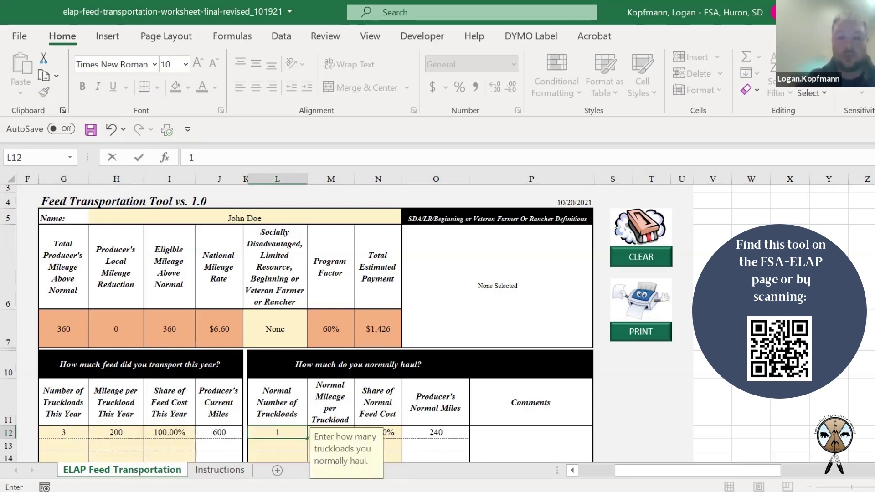
key("Tab")
scroll(466, 365, "down", 1)
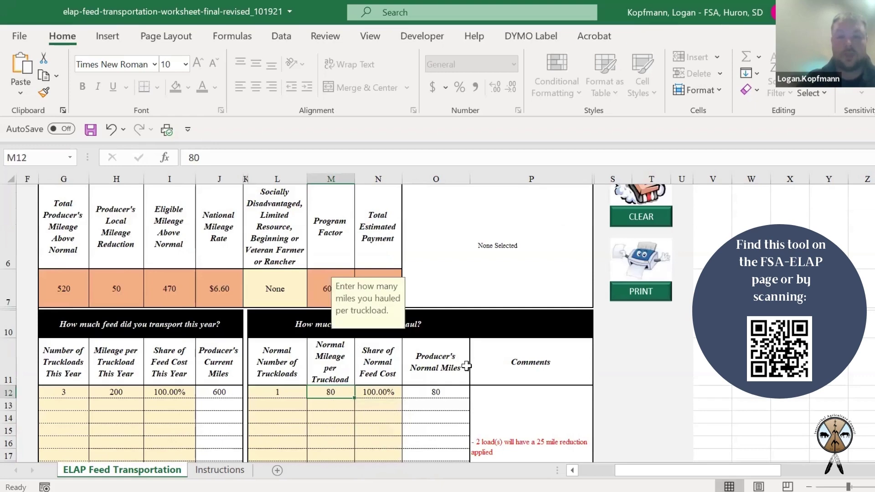
scroll(465, 365, "down", 1)
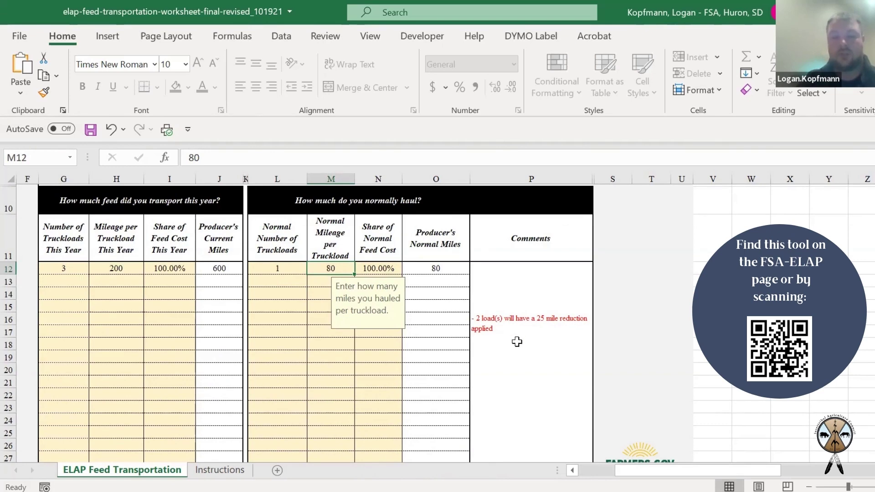
scroll(517, 342, "up", 2)
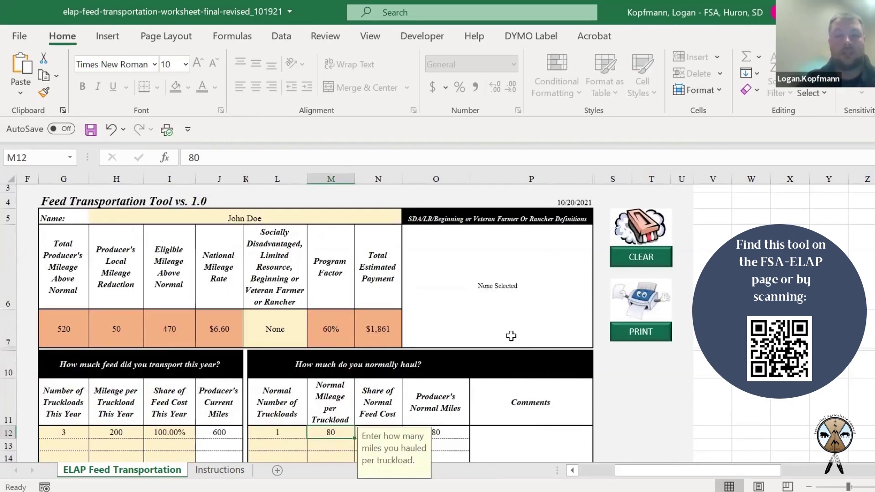
Set the normal number of truckloads in row 12 to 2 and review the comments and the estimated payment summary
scroll(511, 342, "down", 1)
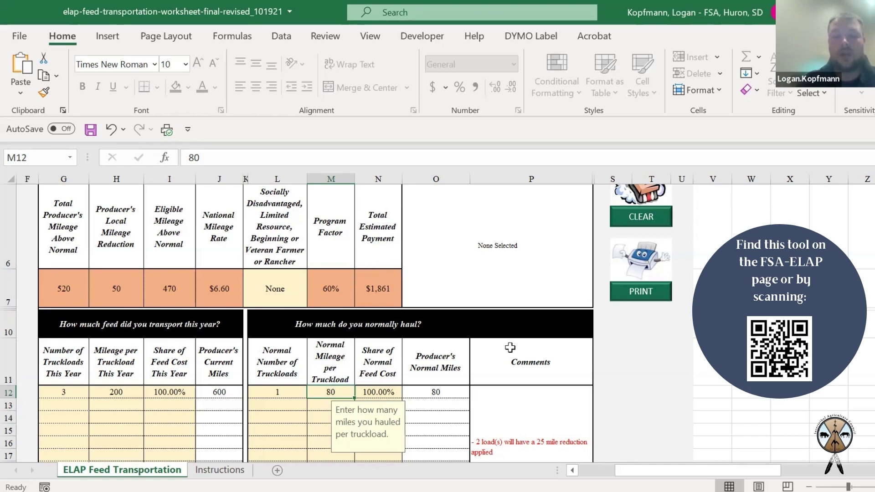
scroll(510, 347, "down", 1)
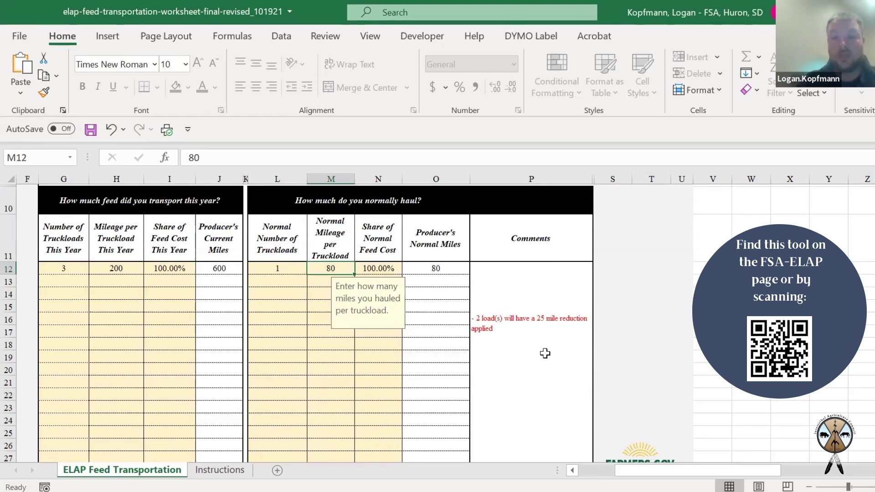
left_click(289, 270)
type("2")
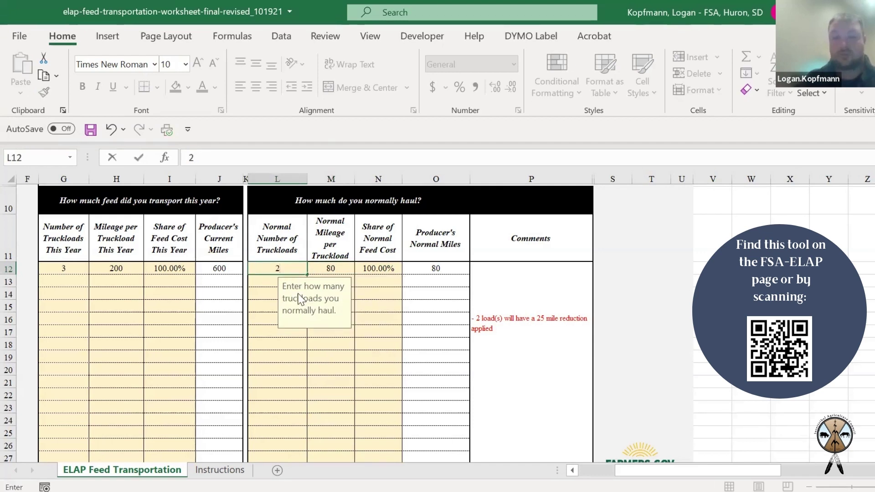
key("Return")
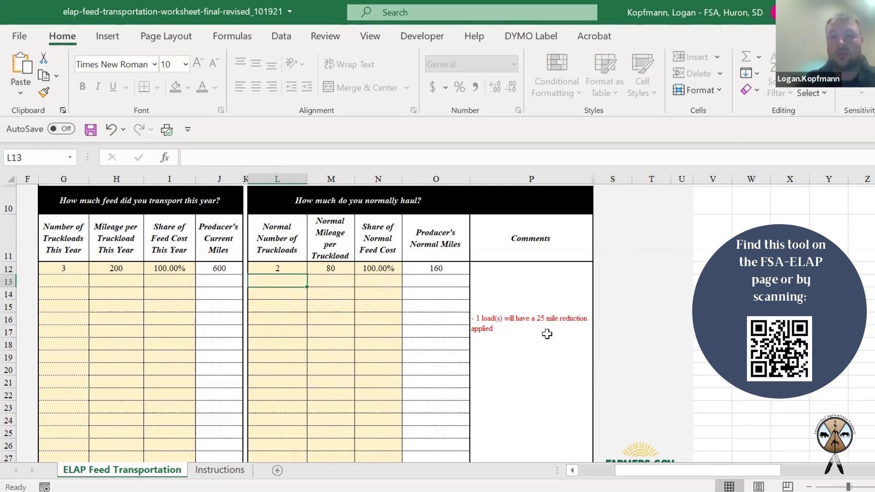
scroll(546, 334, "up", 3)
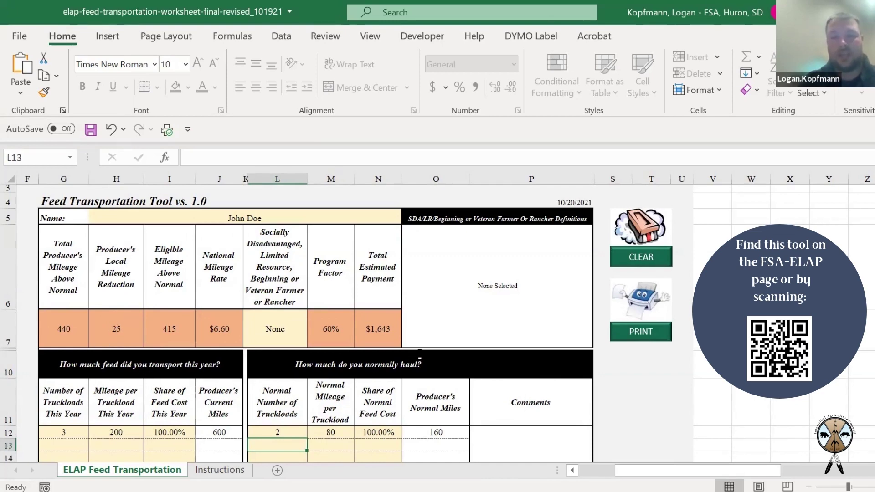
scroll(493, 359, "down", 1)
scroll(493, 359, "up", 1)
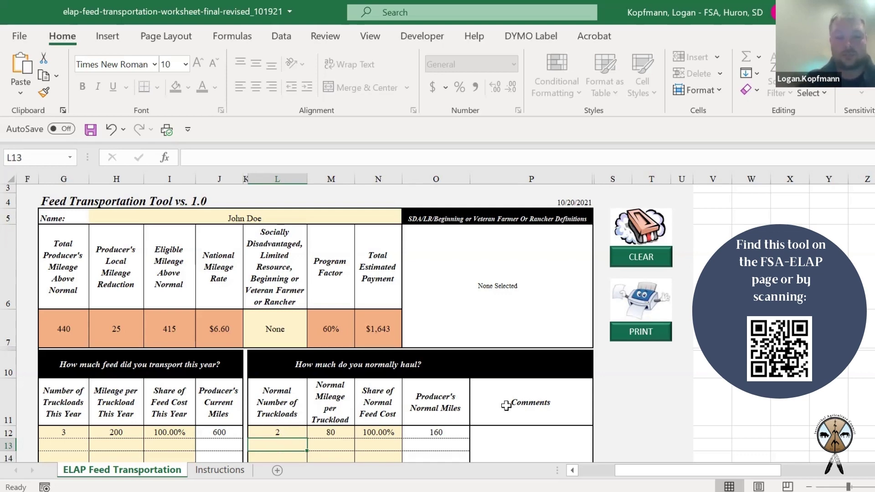
Set this year's mileage per truckload in row 12 to 1500 and review the comments and the estimated payment
scroll(567, 388, "down", 1)
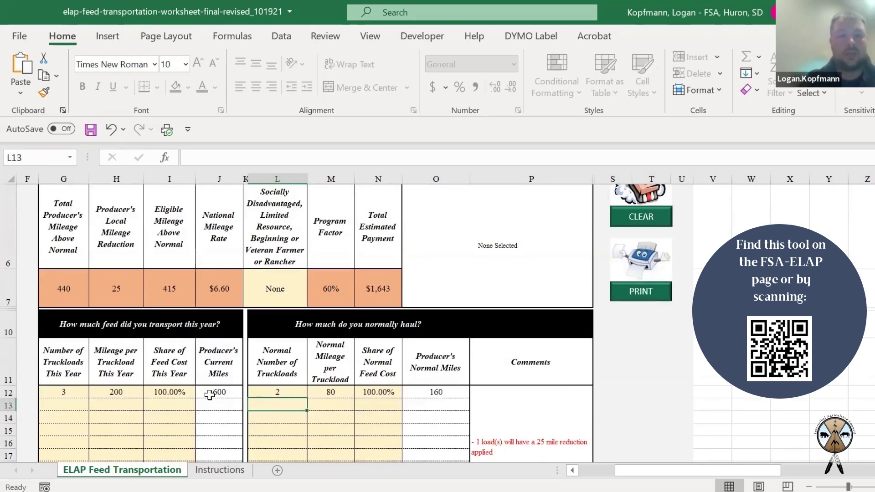
left_click(73, 393)
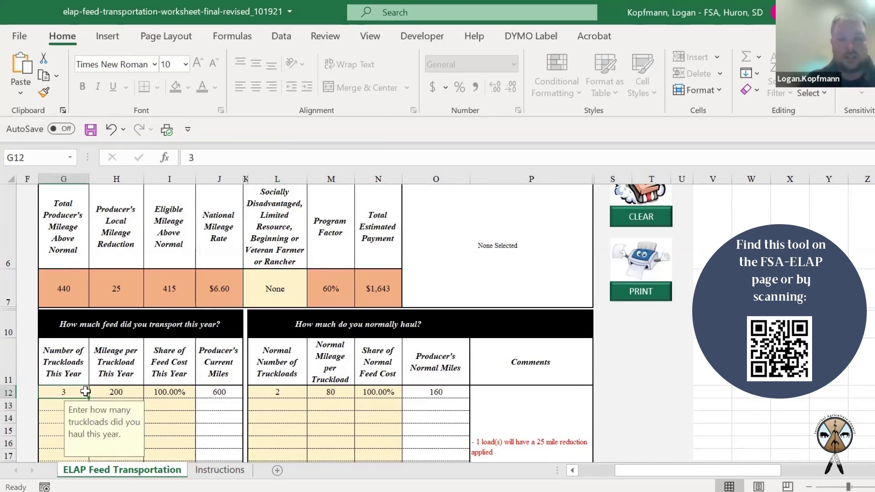
left_click(131, 391)
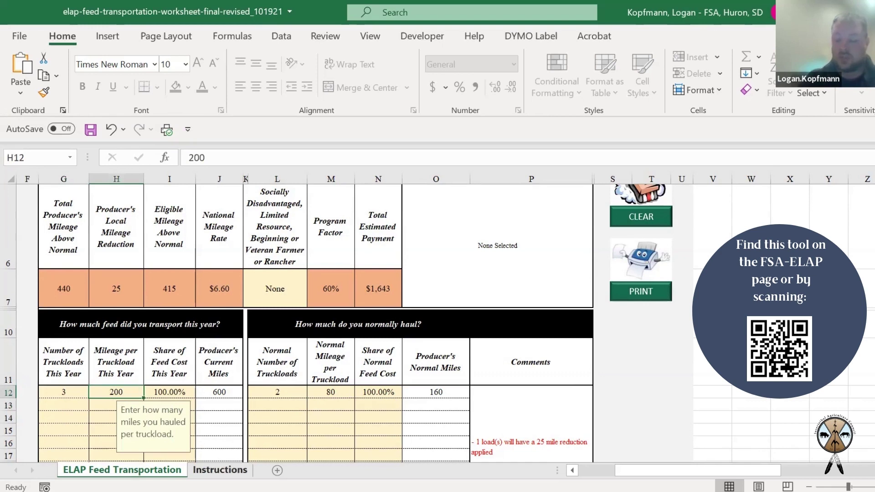
type("15")
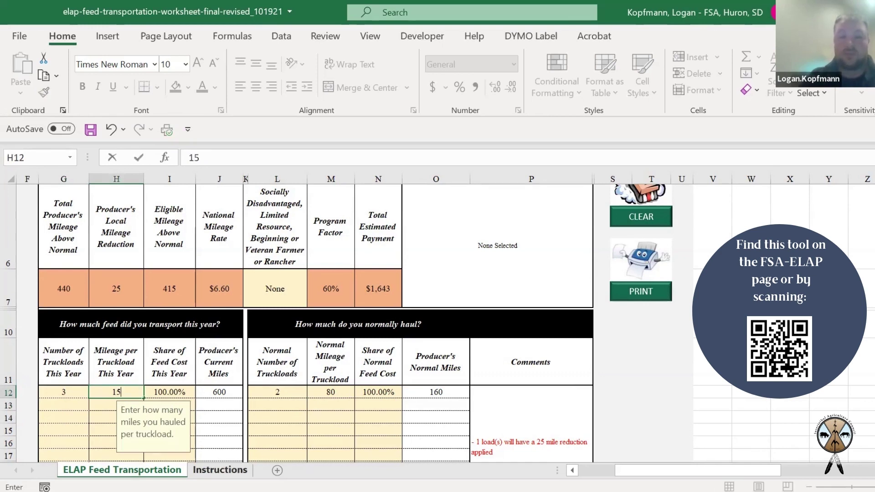
type("00")
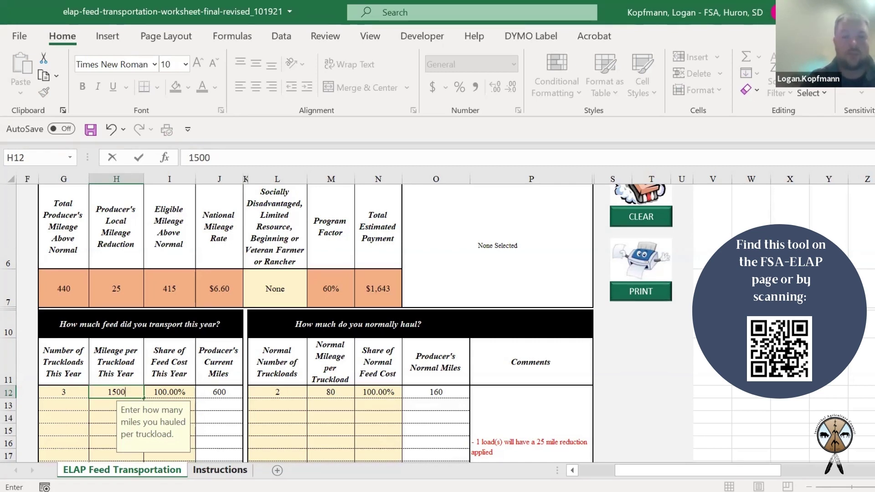
key("Tab")
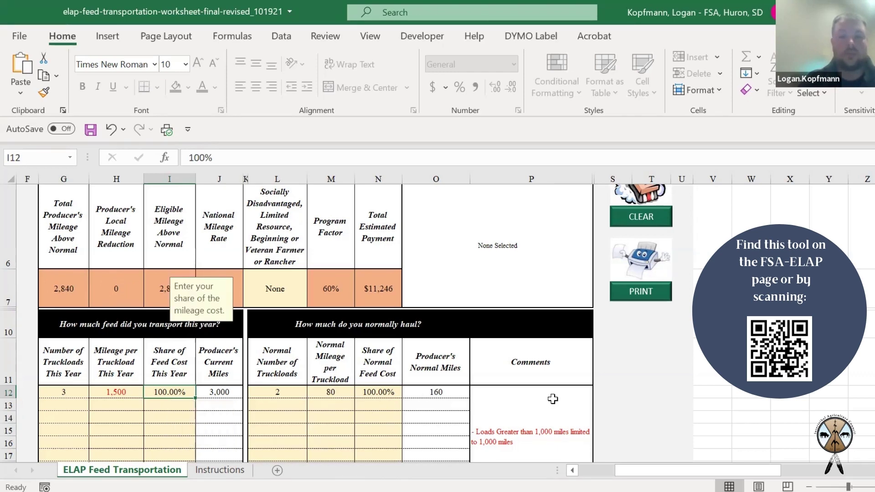
scroll(552, 399, "down", 1)
scroll(284, 348, "up", 1)
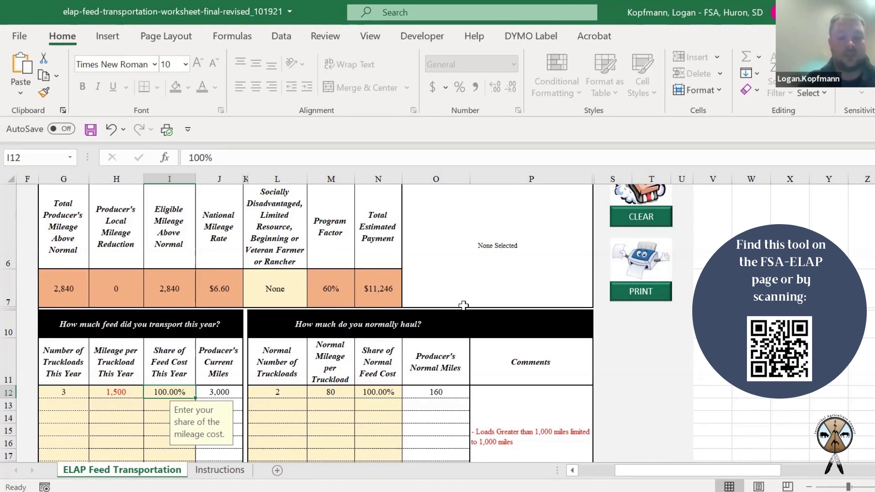
scroll(452, 321, "up", 1)
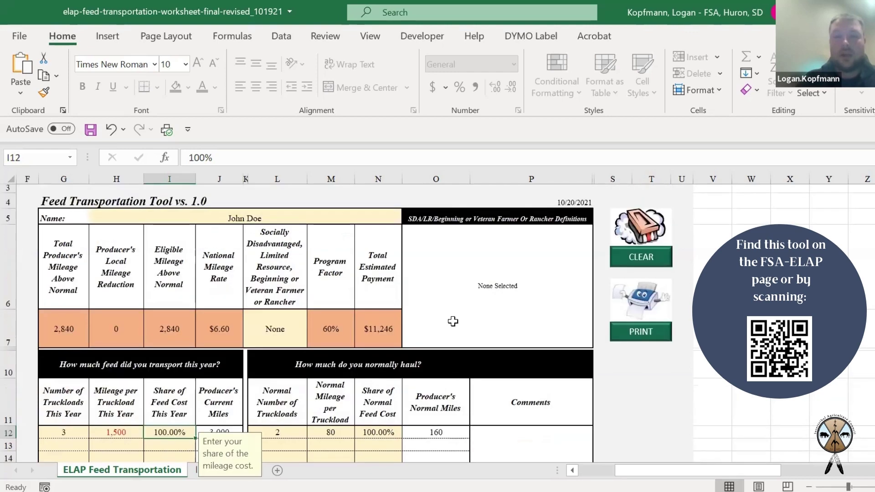